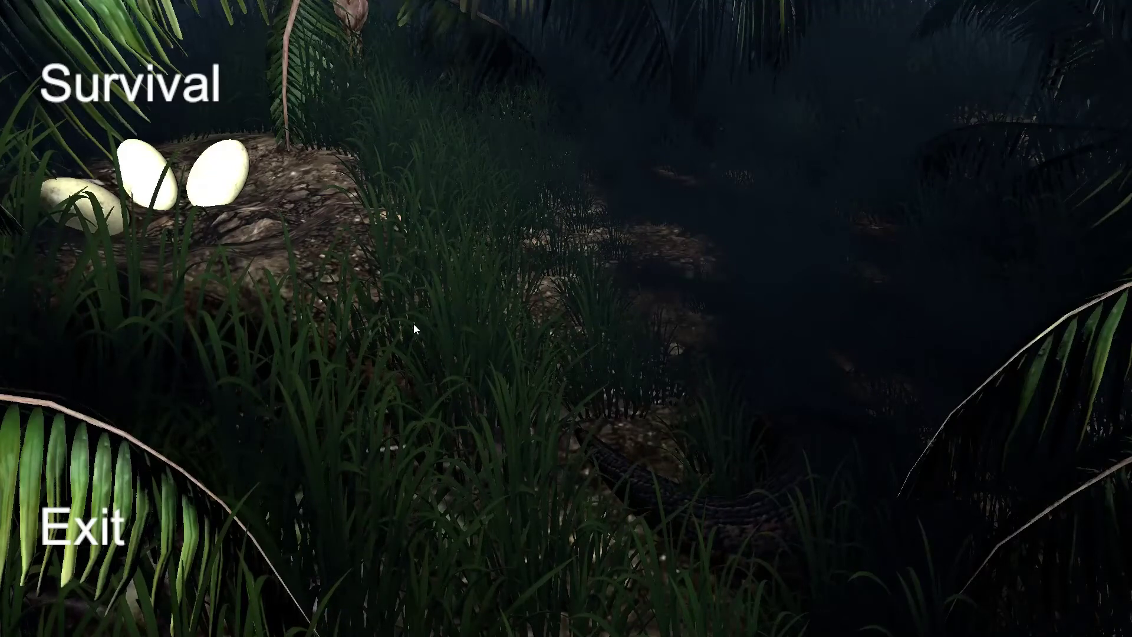
pyautogui.click(165, 96)
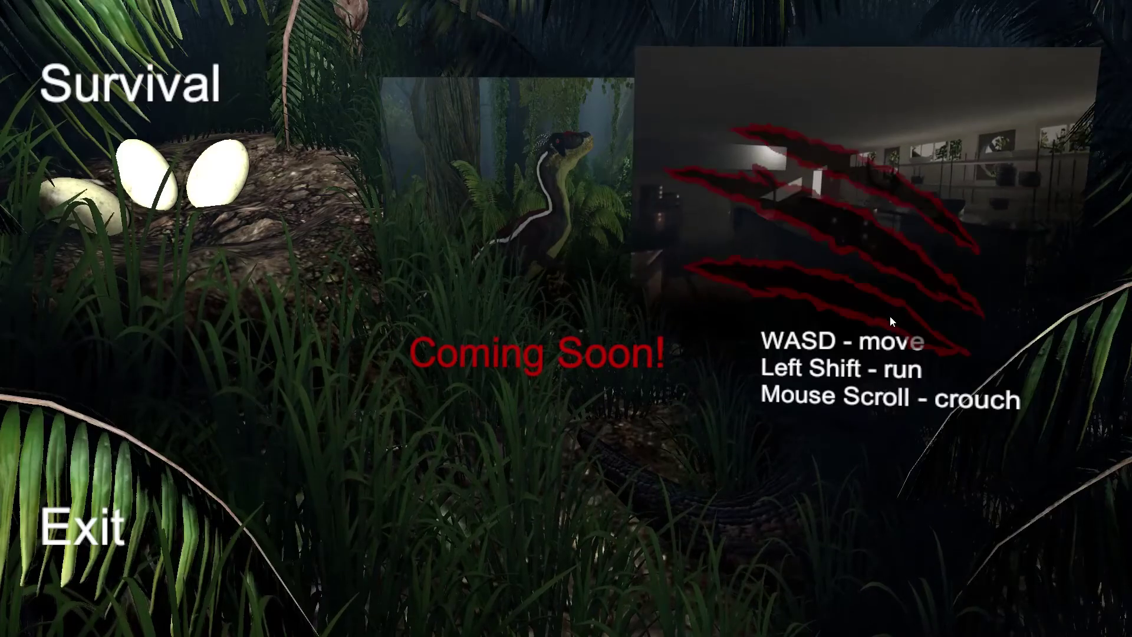